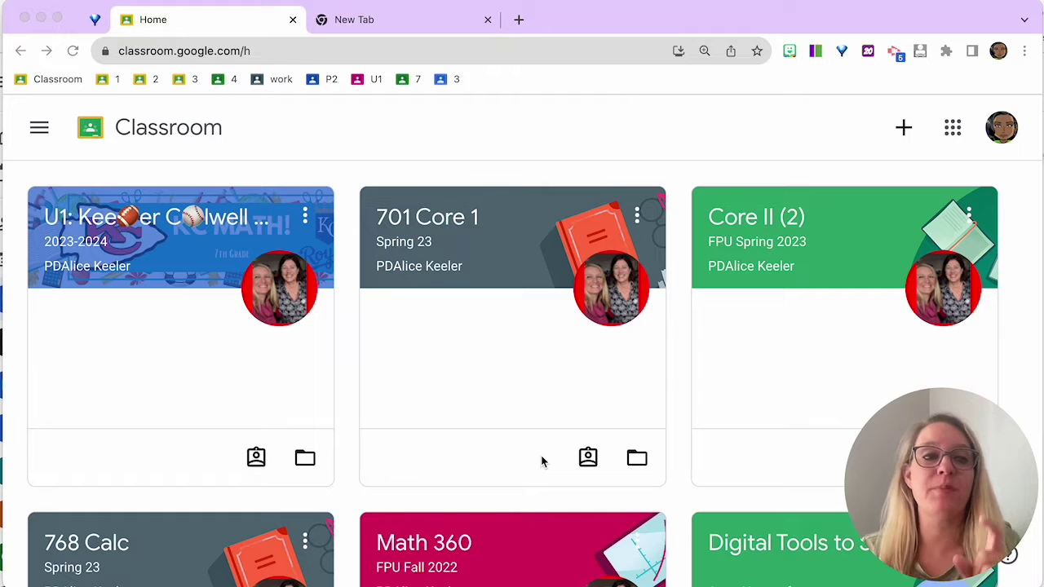
# Open the U1 math class for 2023-2024 and look through the posts in its stream
pyautogui.click(150, 234)
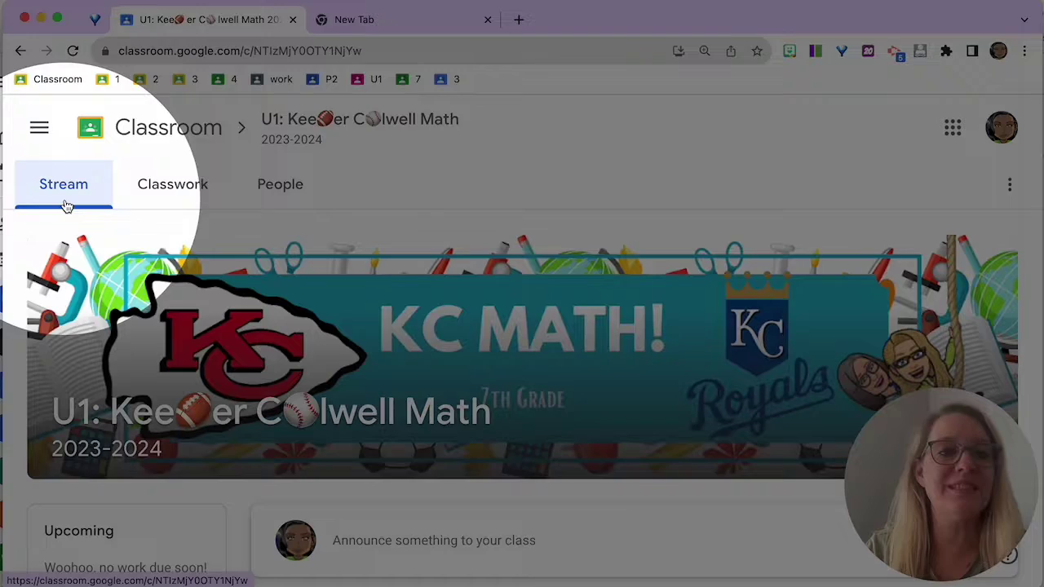
pyautogui.scroll(-5, 313, 449)
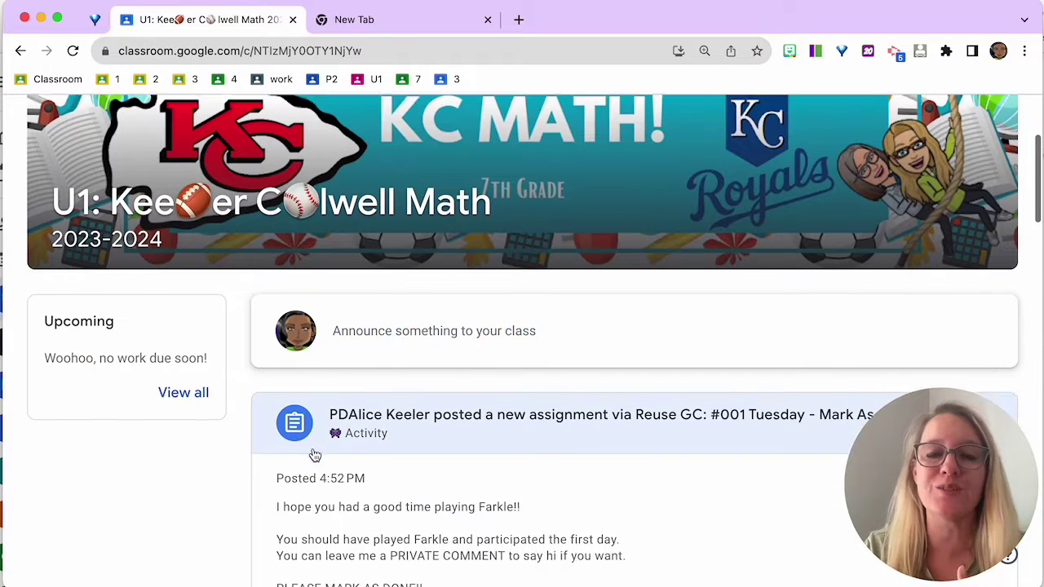
pyautogui.scroll(-1, 315, 455)
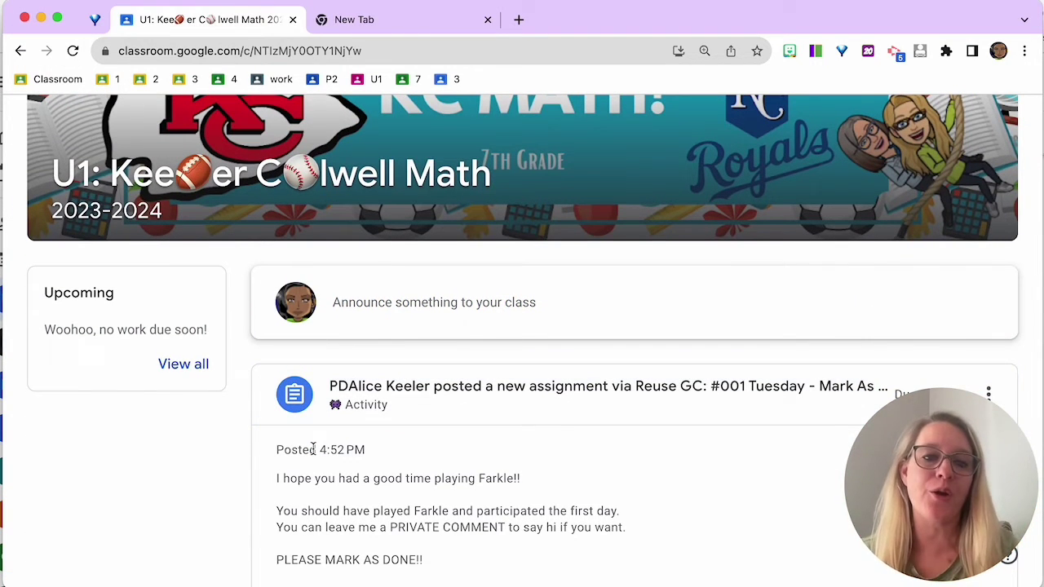
pyautogui.scroll(-10, 314, 448)
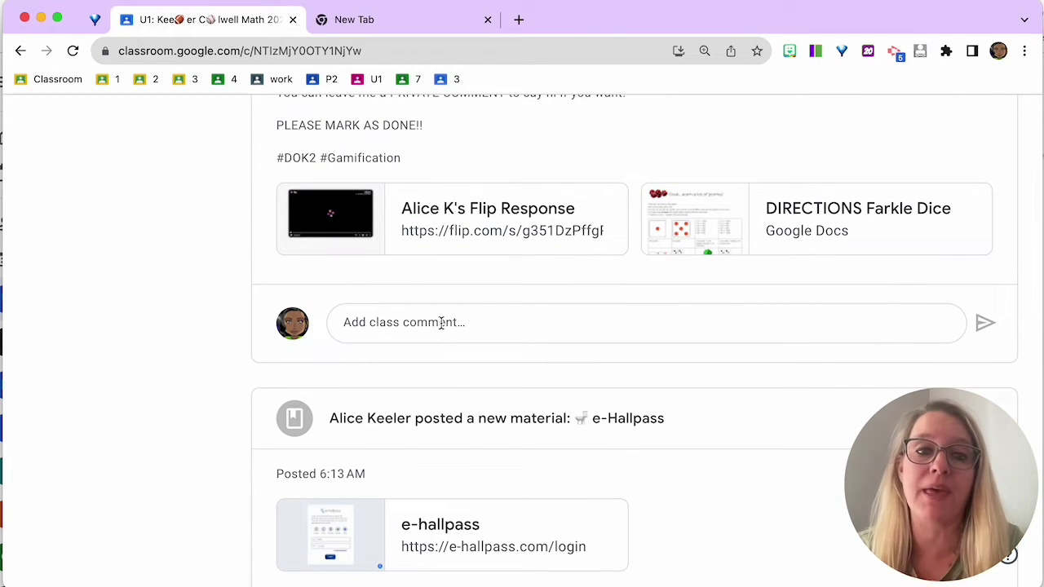
pyautogui.scroll(4, 441, 323)
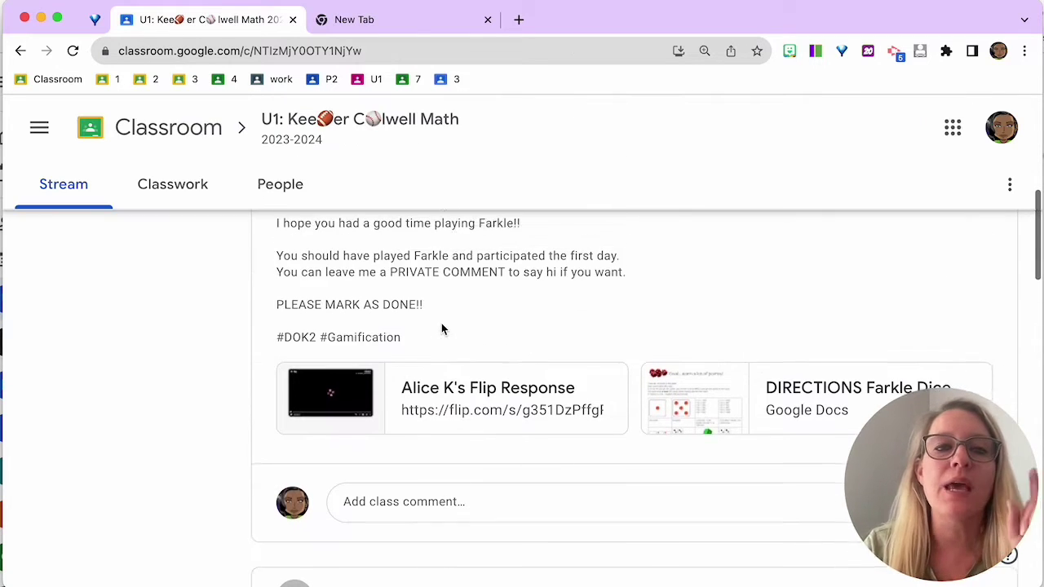
pyautogui.scroll(8, 441, 323)
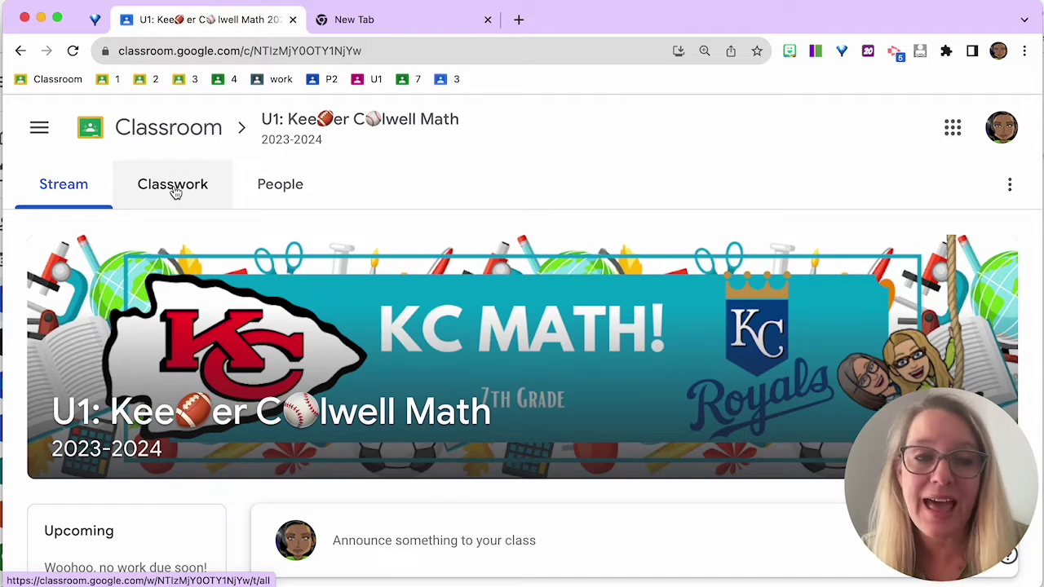
# Open the full instructions of the classwork assignment "#001 Tuesday - Mark As Done"
pyautogui.click(175, 192)
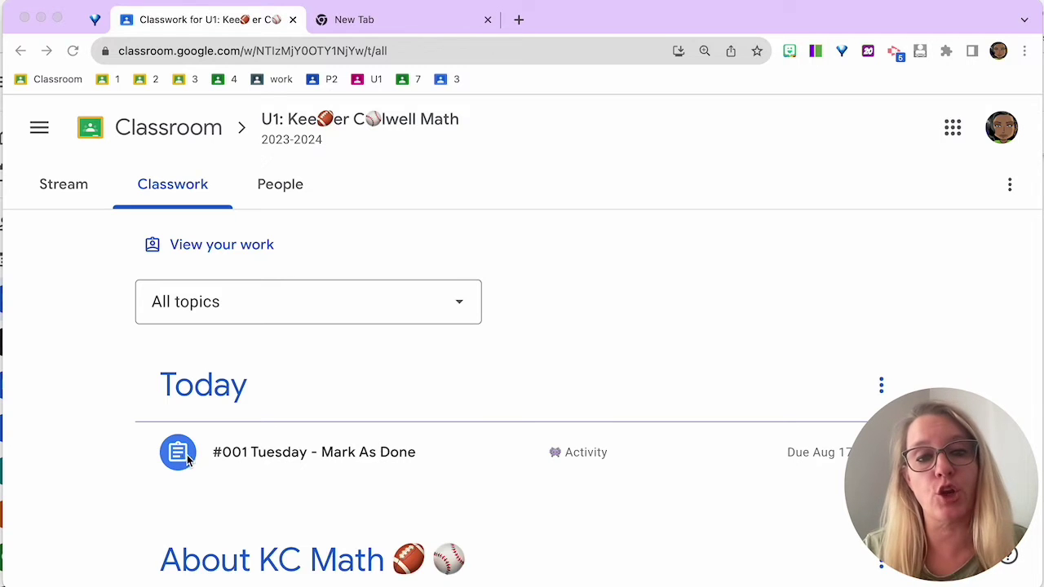
pyautogui.click(331, 465)
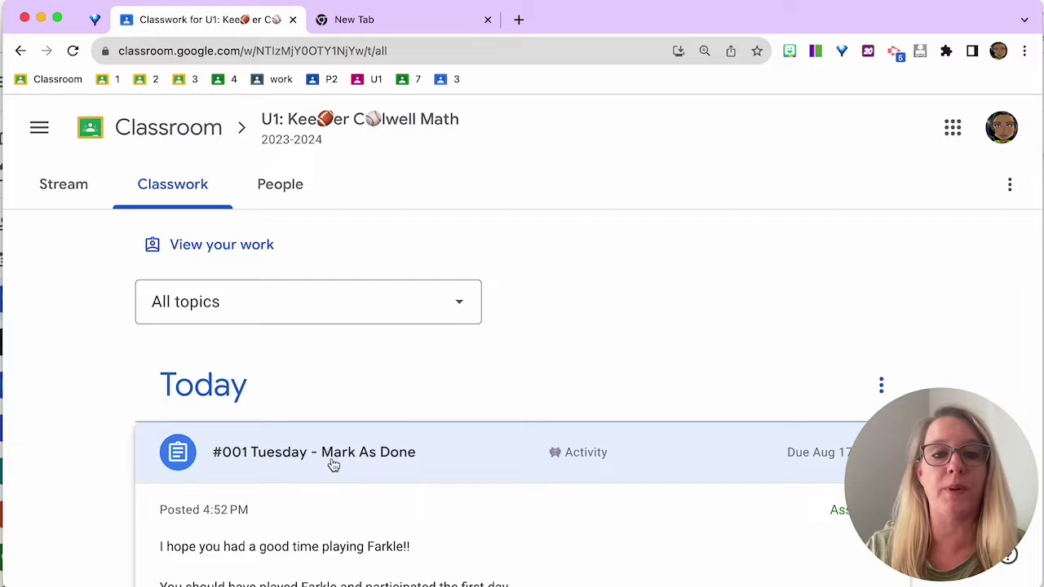
pyautogui.scroll(-5, 331, 465)
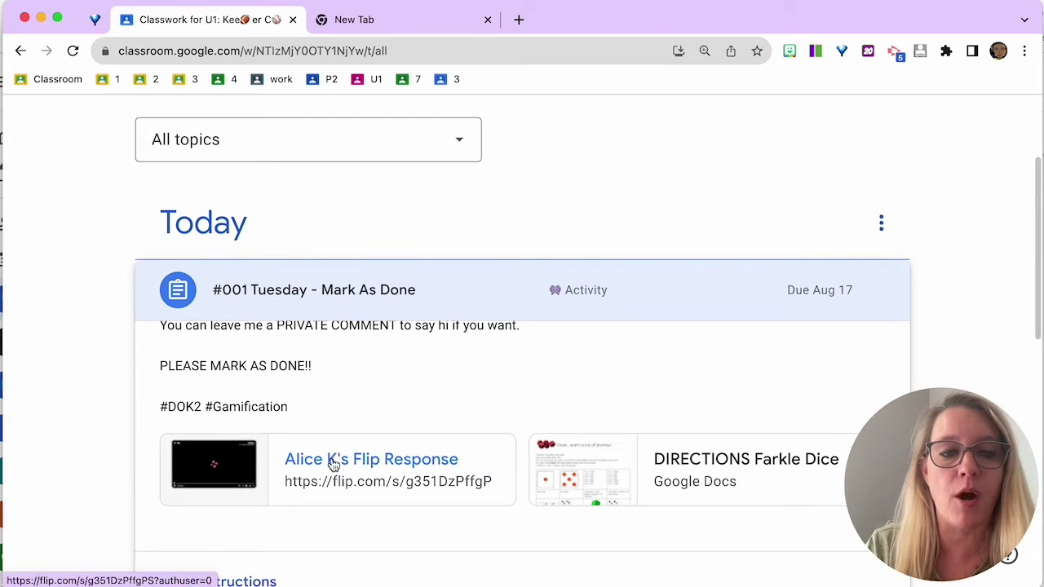
pyautogui.click(251, 579)
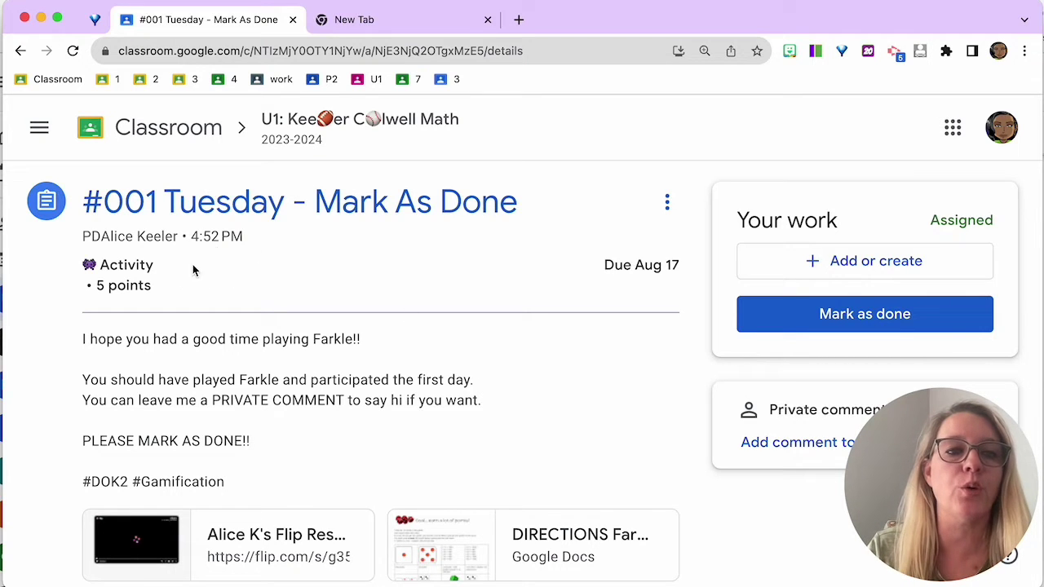
# Examine the assignment's due date, point value and written directions by highlighting each of them
pyautogui.moveTo(584, 275); pyautogui.dragTo(685, 275)
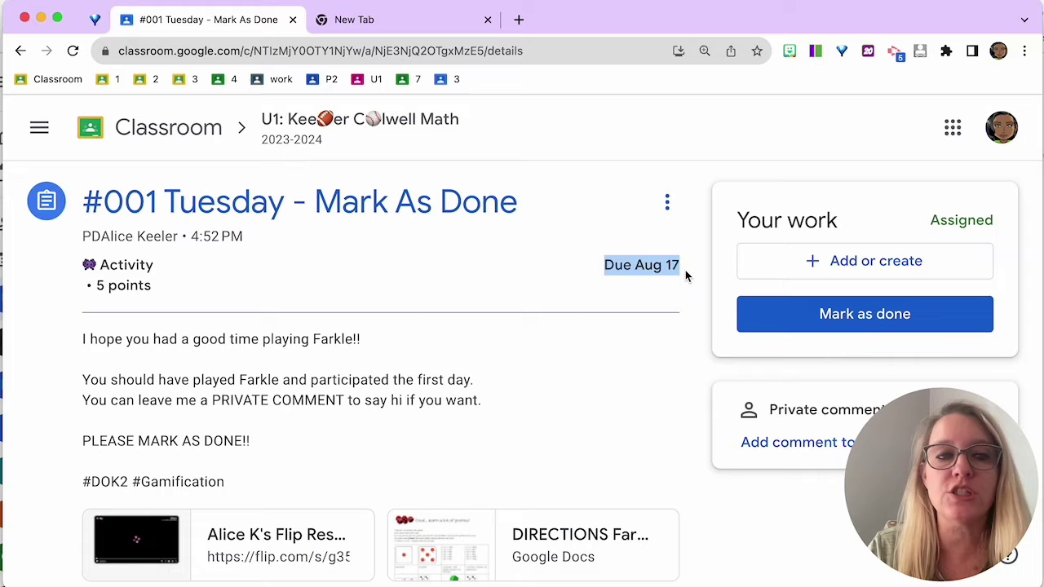
pyautogui.moveTo(85, 285); pyautogui.dragTo(141, 289)
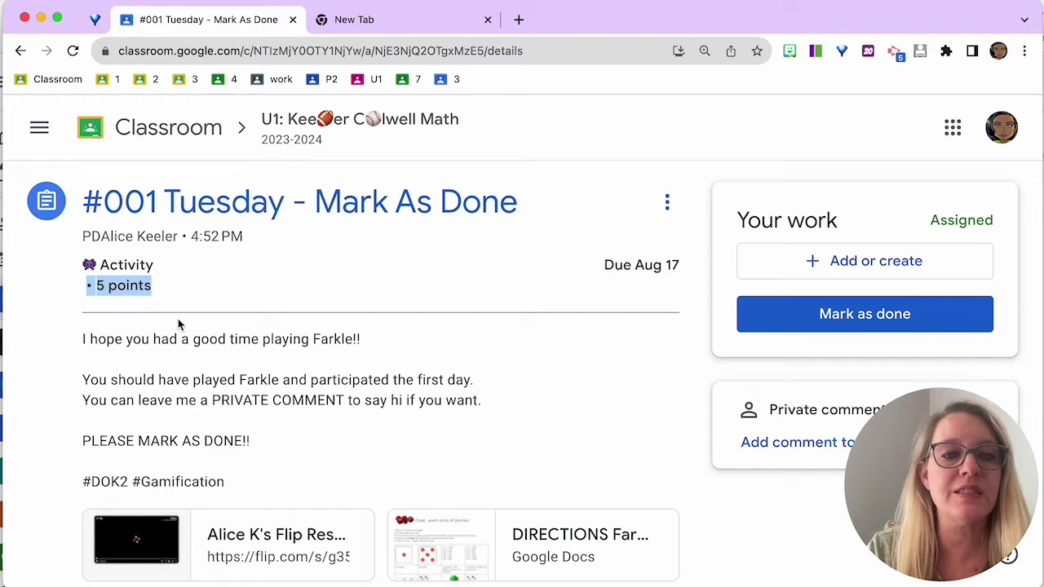
pyautogui.scroll(-3, 179, 325)
pyautogui.moveTo(256, 361); pyautogui.dragTo(81, 232)
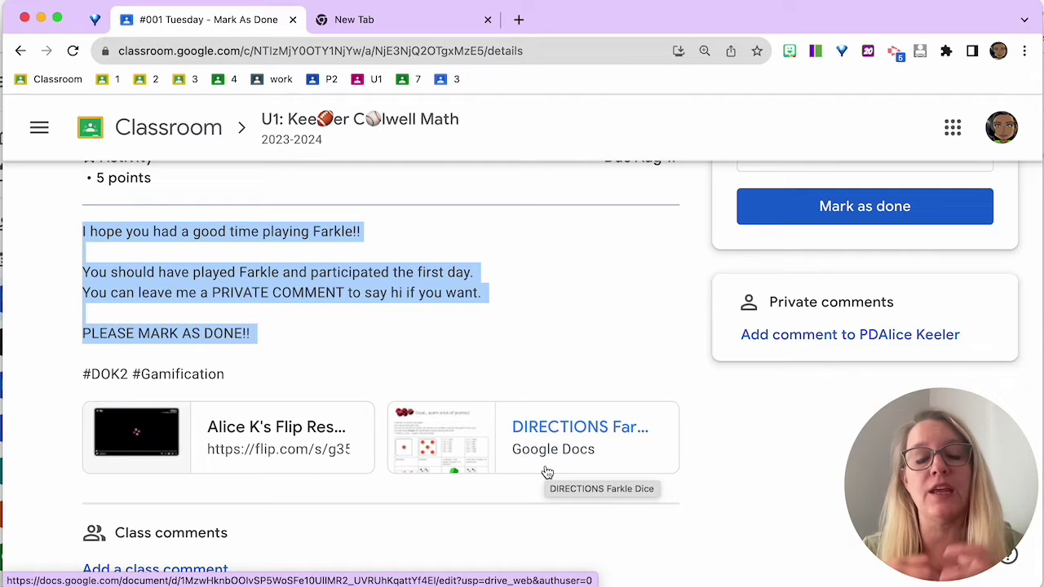
# Post the class comment "I am really excited about this activity!" on the assignment
pyautogui.scroll(-1, 548, 473)
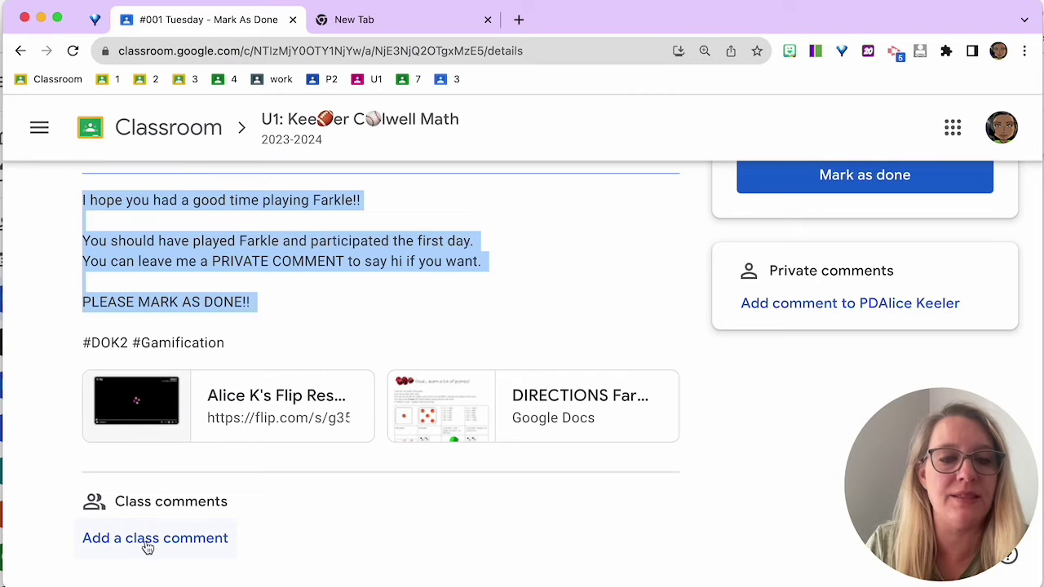
pyautogui.click(148, 540)
pyautogui.write('I am rea')
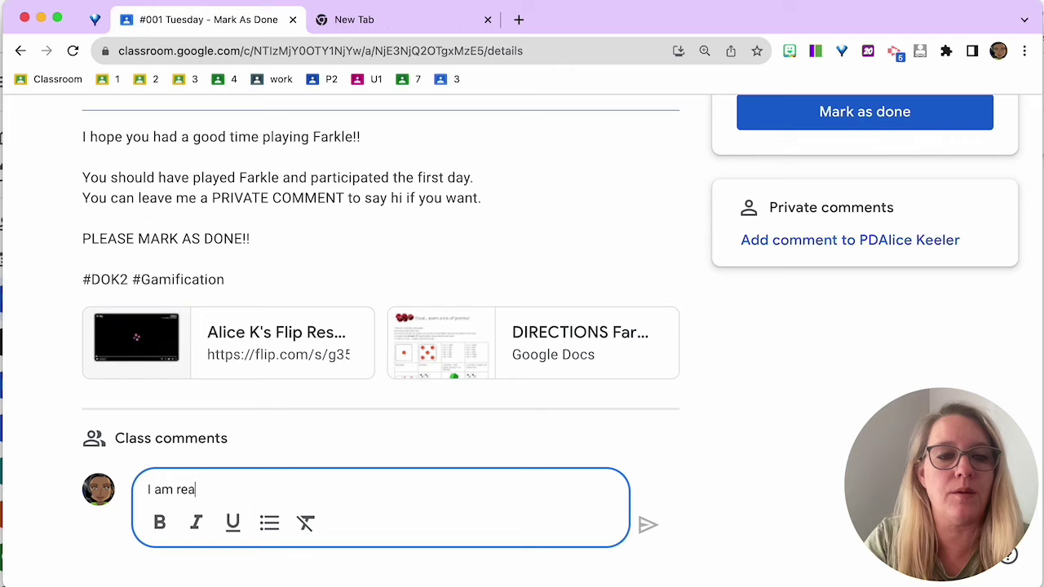
pyautogui.write('lly excited')
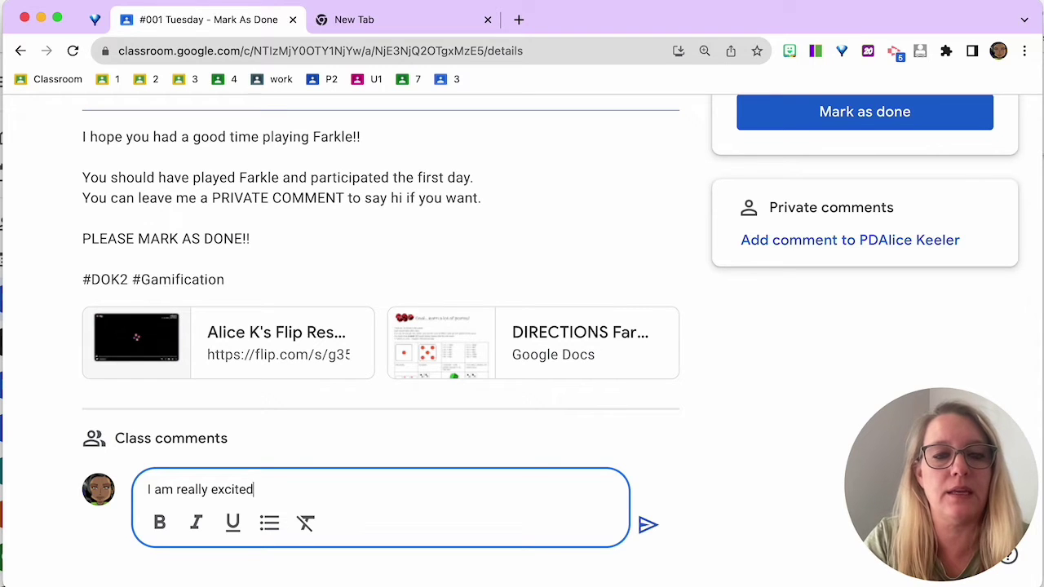
pyautogui.write(' abou tt')
pyautogui.press('BackSpace')
pyautogui.press('BackSpace')
pyautogui.press('BackSpace')
pyautogui.write('t this')
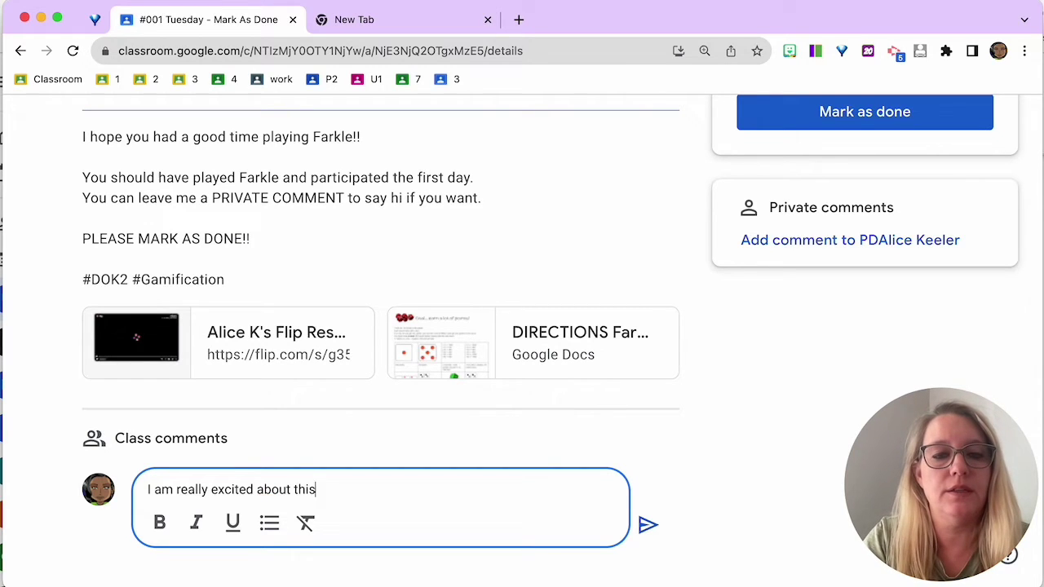
pyautogui.write(' activity!')
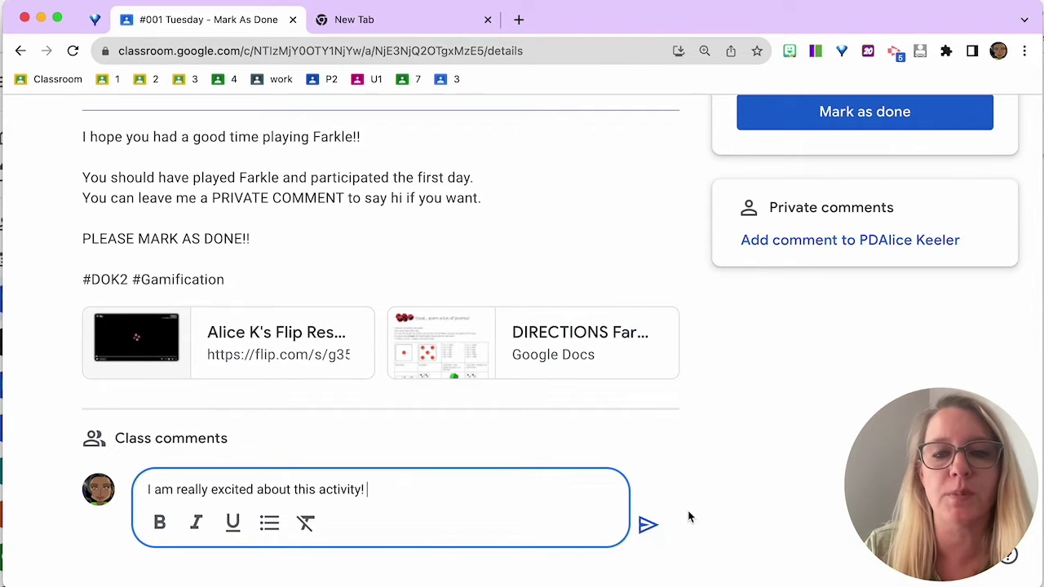
pyautogui.click(648, 528)
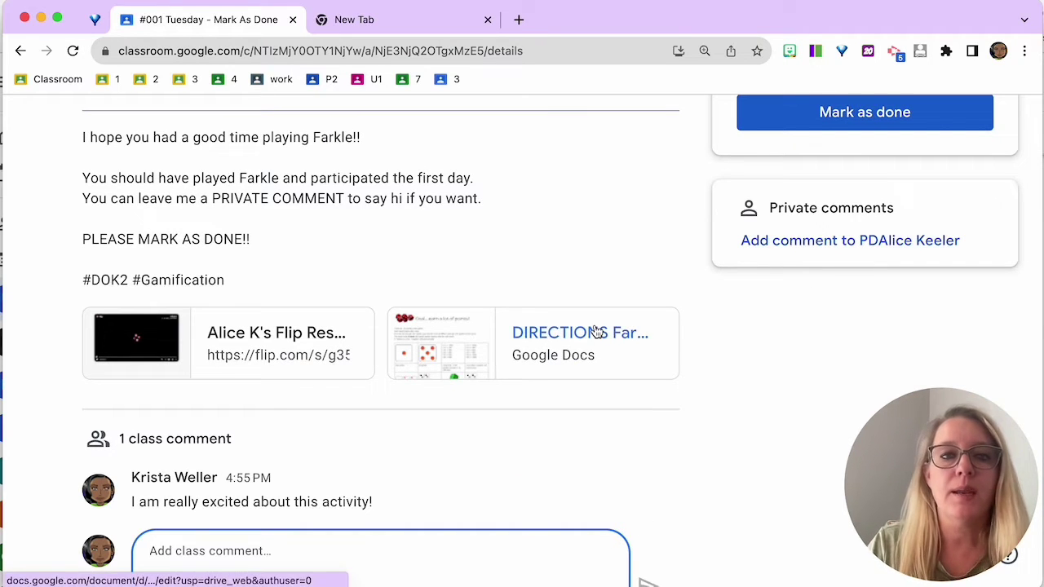
# Examine the options for adding or creating work for the assignment, and highlight its submission status
pyautogui.scroll(3, 595, 330)
pyautogui.scroll(1, 595, 330)
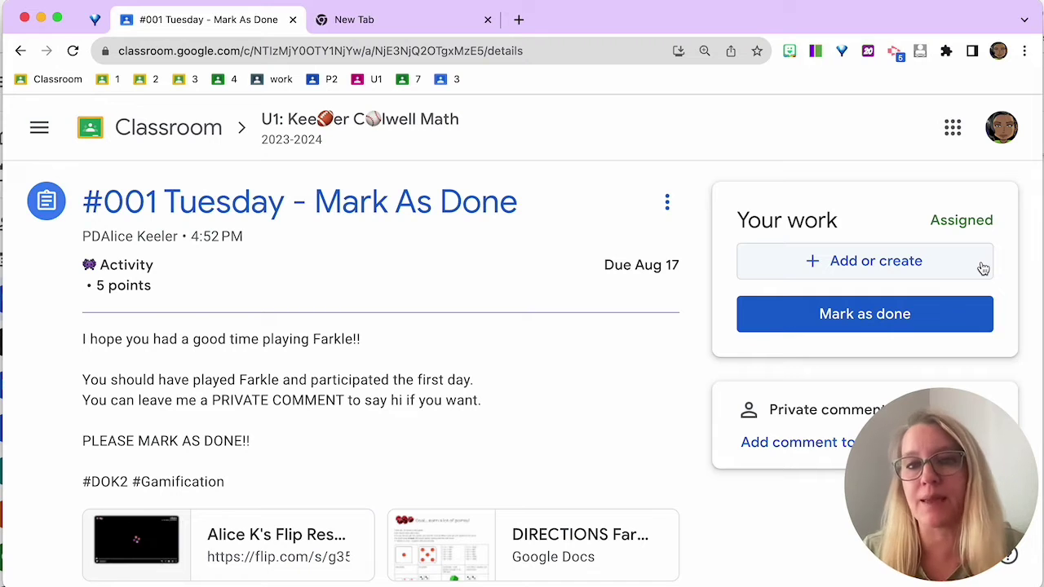
pyautogui.click(892, 272)
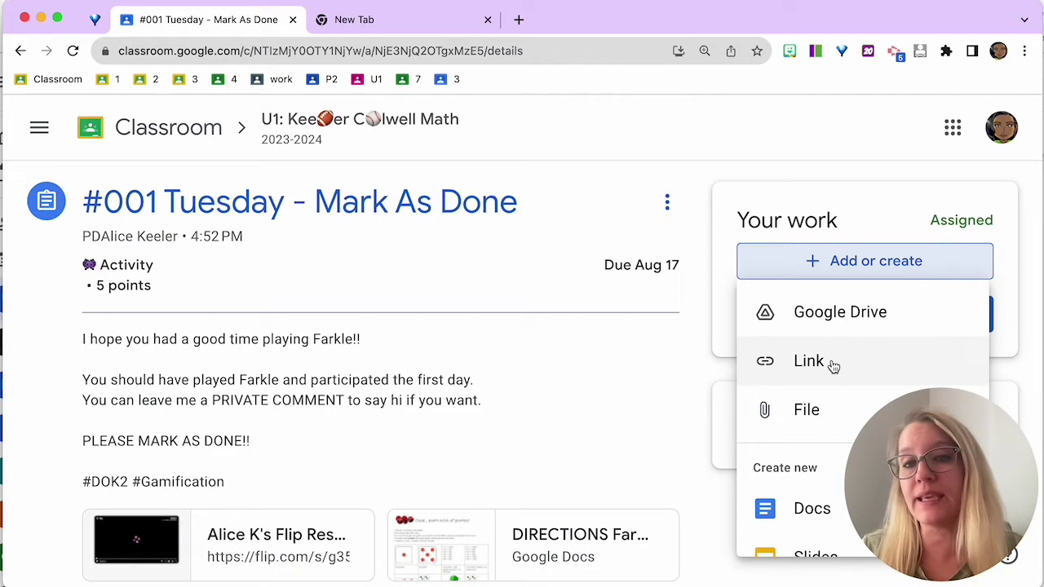
pyautogui.scroll(-1, 832, 367)
pyautogui.scroll(-2, 833, 366)
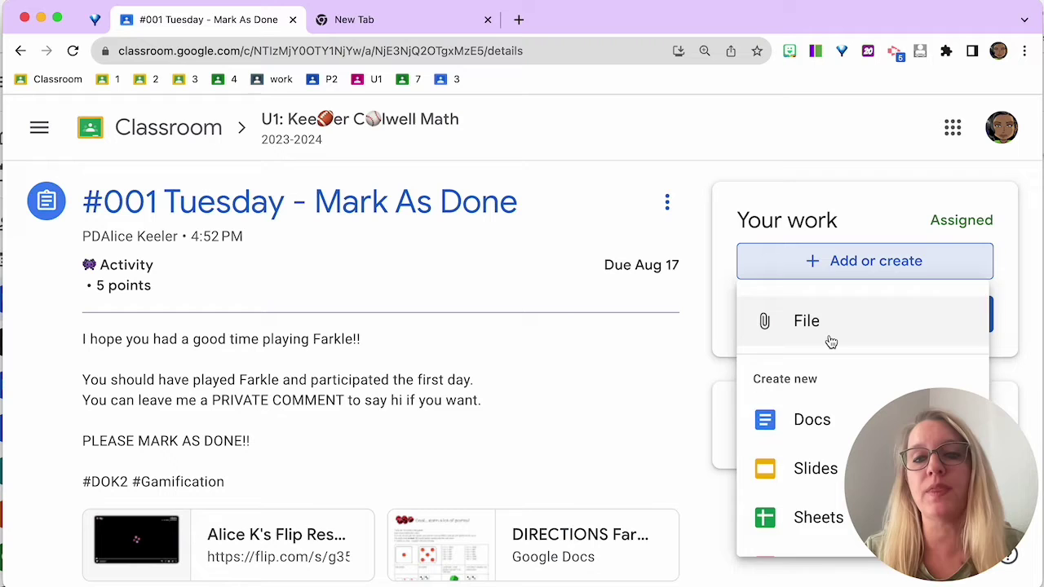
pyautogui.scroll(-1, 831, 342)
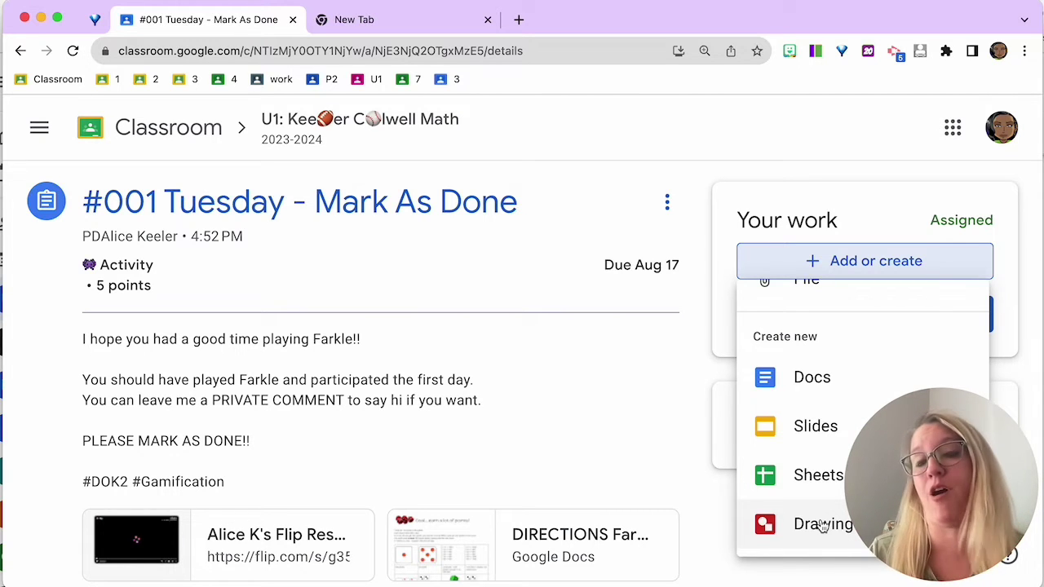
pyautogui.moveTo(920, 229); pyautogui.dragTo(1004, 218)
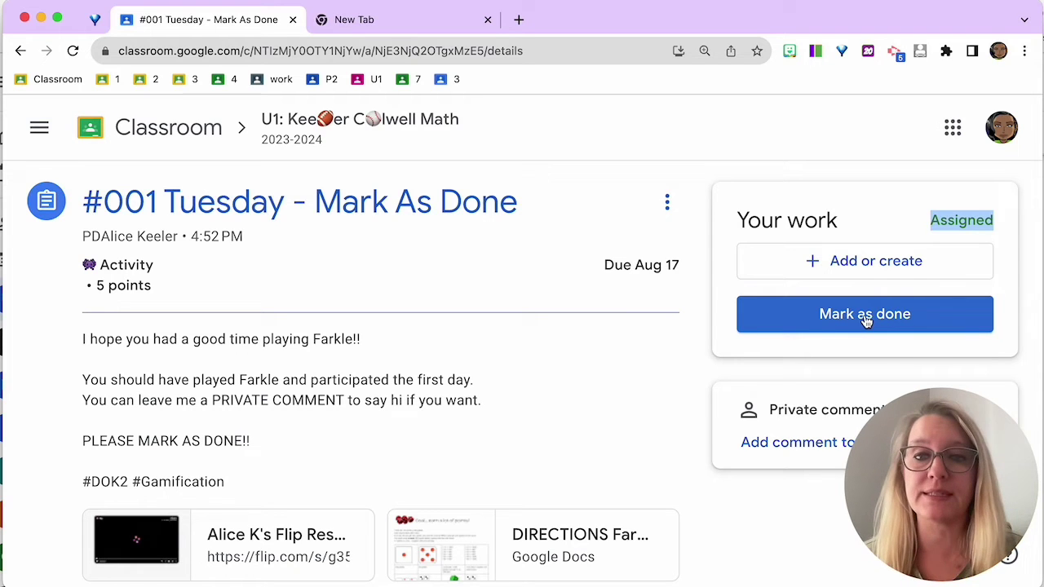
# Write the private comment "Thank you for a great lesson today!" to the teacher without posting it
pyautogui.scroll(-3, 863, 320)
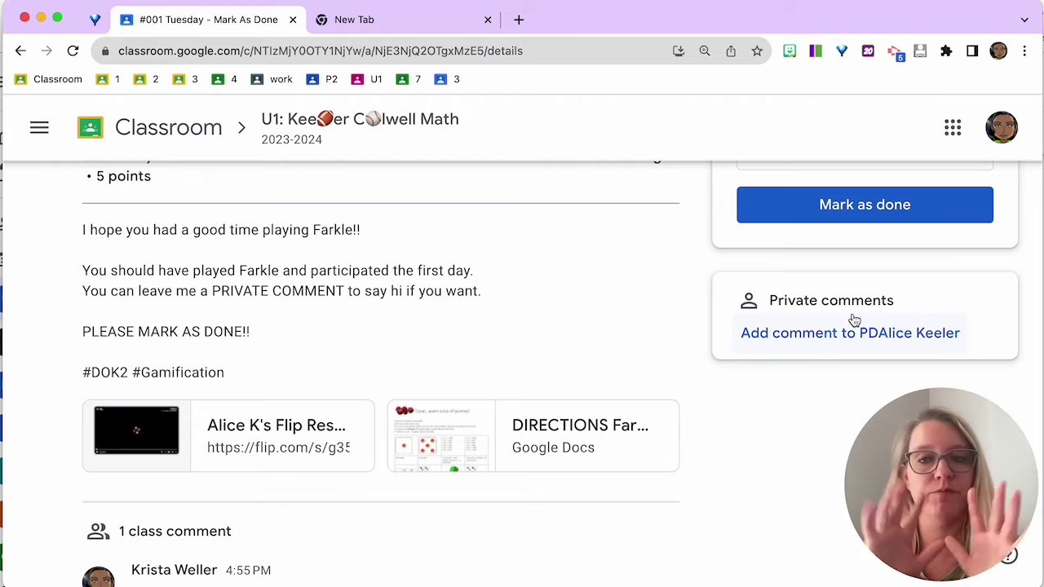
pyautogui.click(836, 340)
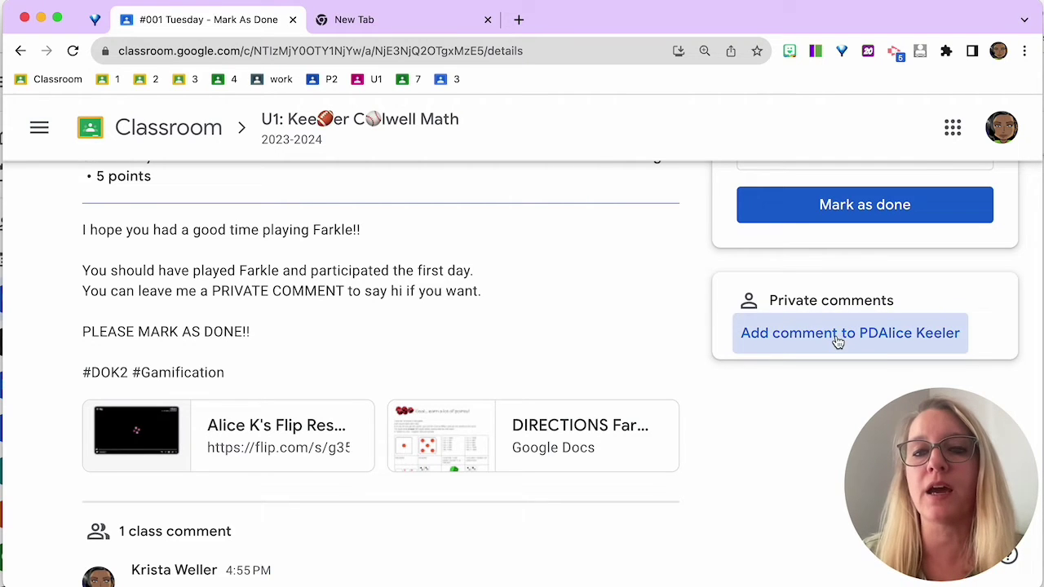
pyautogui.scroll(-2, 836, 339)
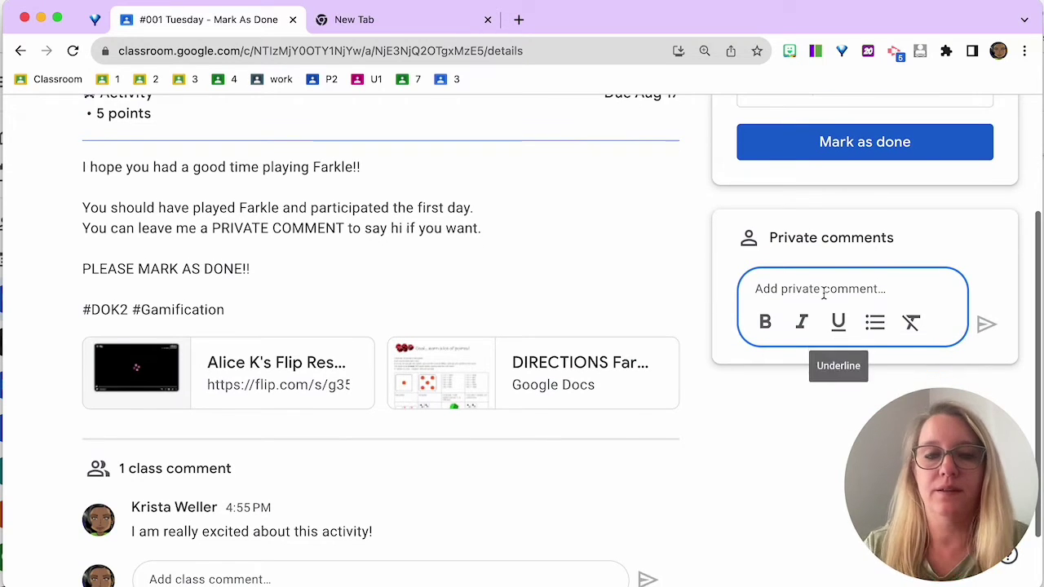
pyautogui.write('Thank you for a ')
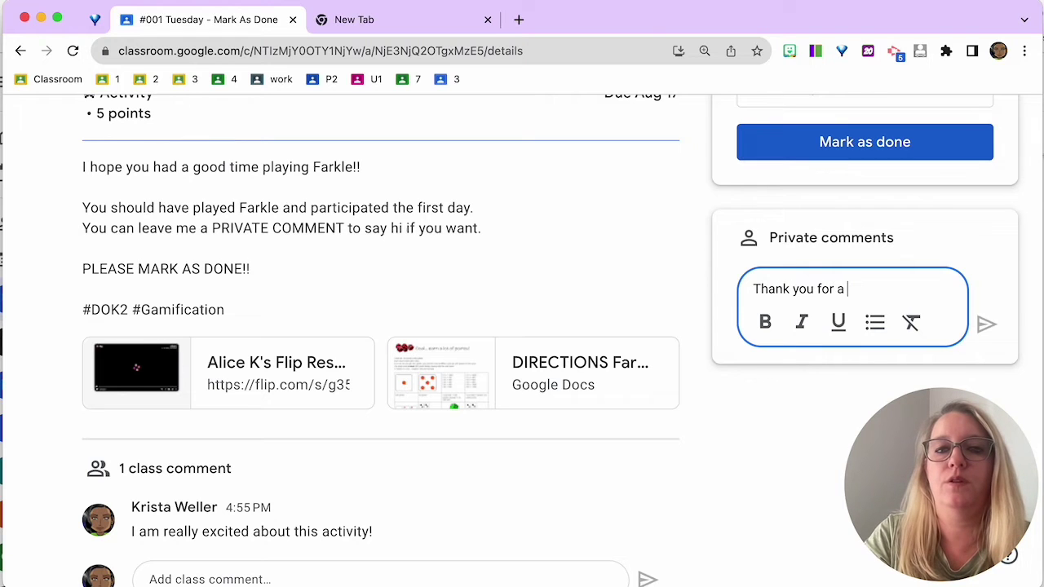
pyautogui.write('great lesson d')
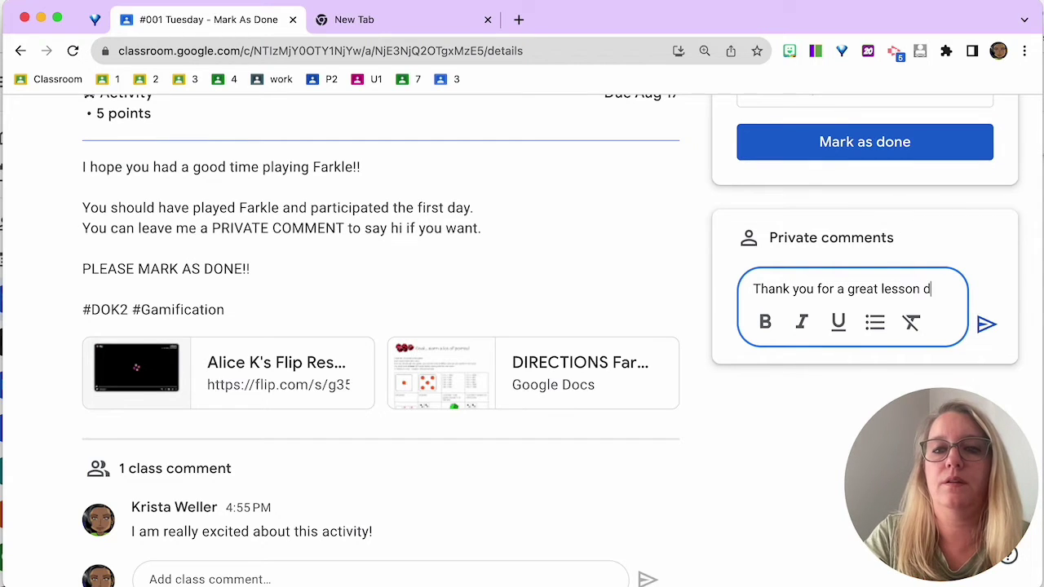
pyautogui.press('BackSpace')
pyautogui.write('today!')
pyautogui.press('super+z')
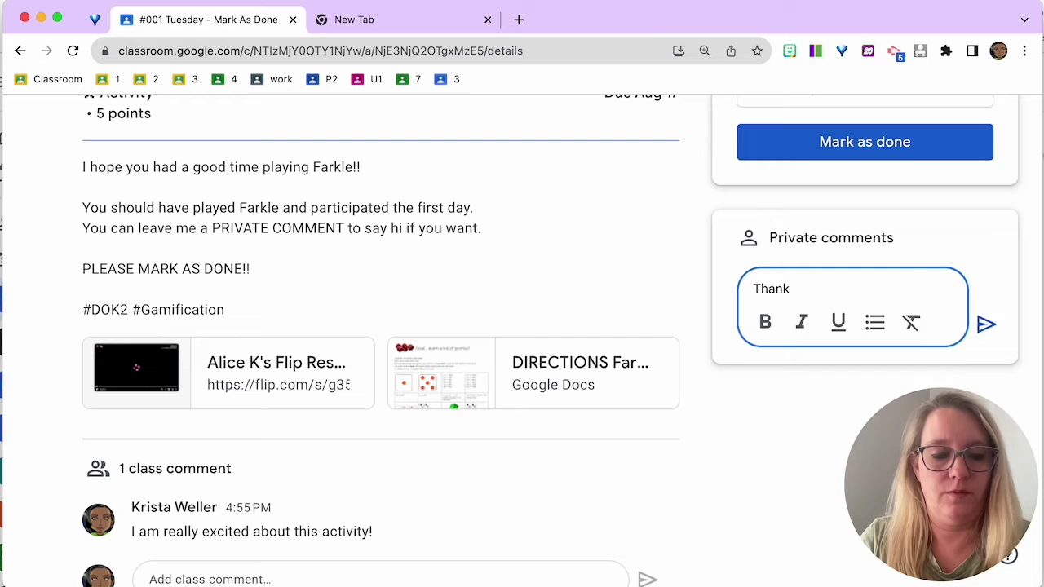
pyautogui.press('super+shift+z')
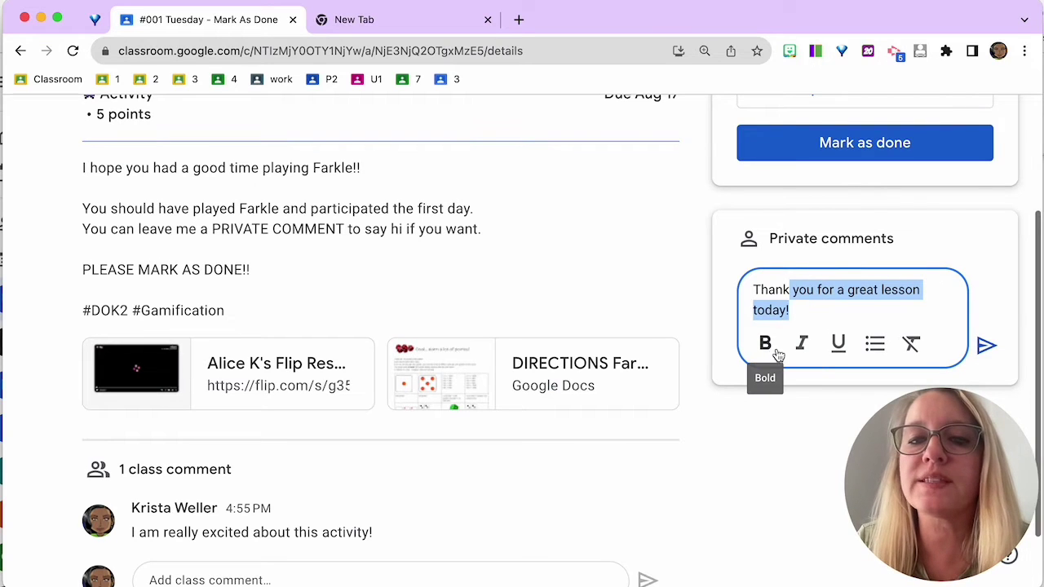
# Make the word "today" bold in the drafted private comment and post the comment to the teacher
pyautogui.click(797, 315)
pyautogui.doubleClick(769, 310)
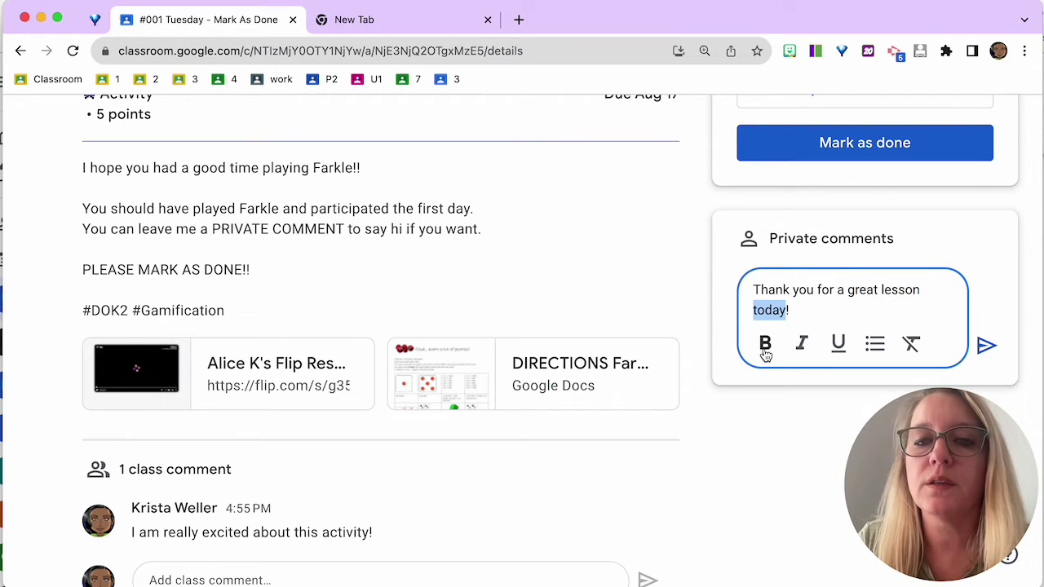
pyautogui.click(765, 343)
pyautogui.click(874, 305)
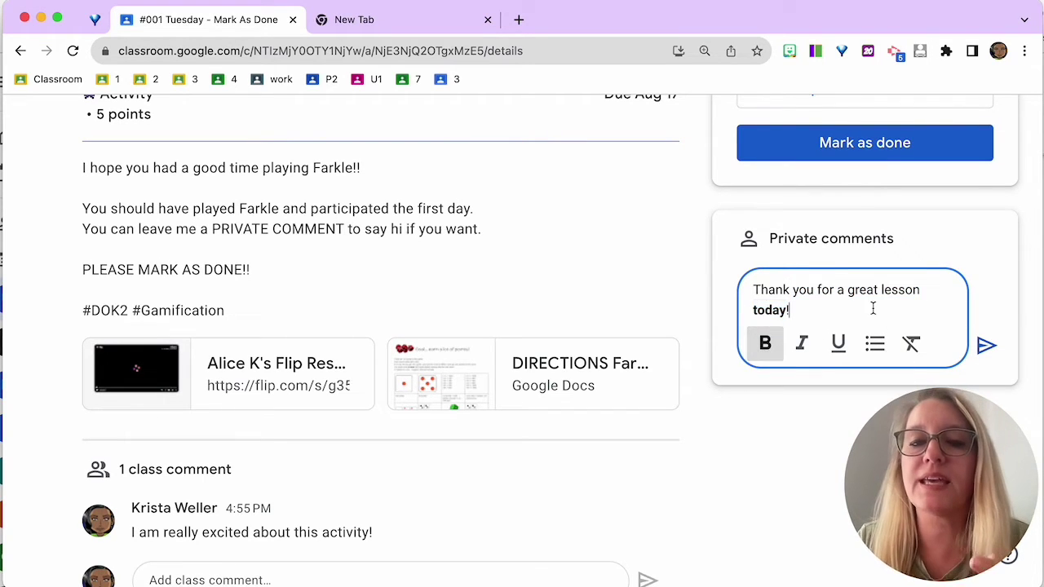
pyautogui.click(987, 348)
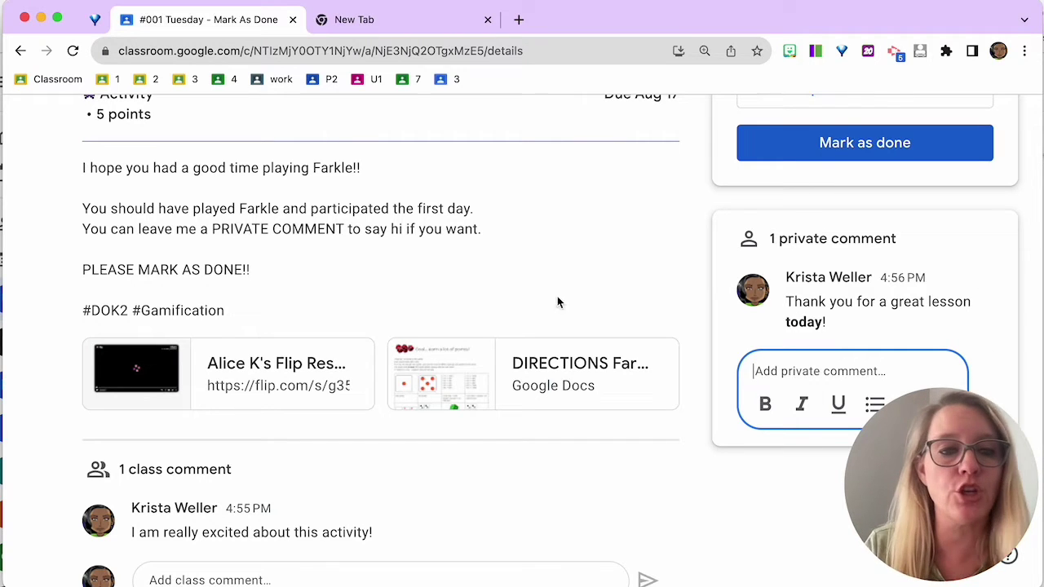
pyautogui.scroll(-2, 557, 303)
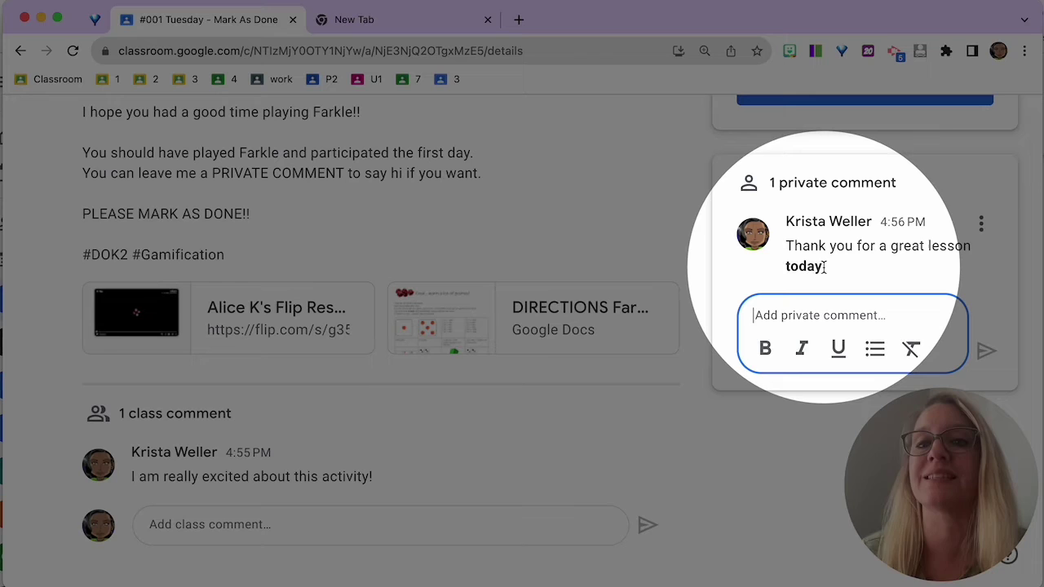
# Mark the assignment "#001 Tuesday - Mark As Done" as done without attaching work, and confirm the submission
pyautogui.scroll(5, 824, 269)
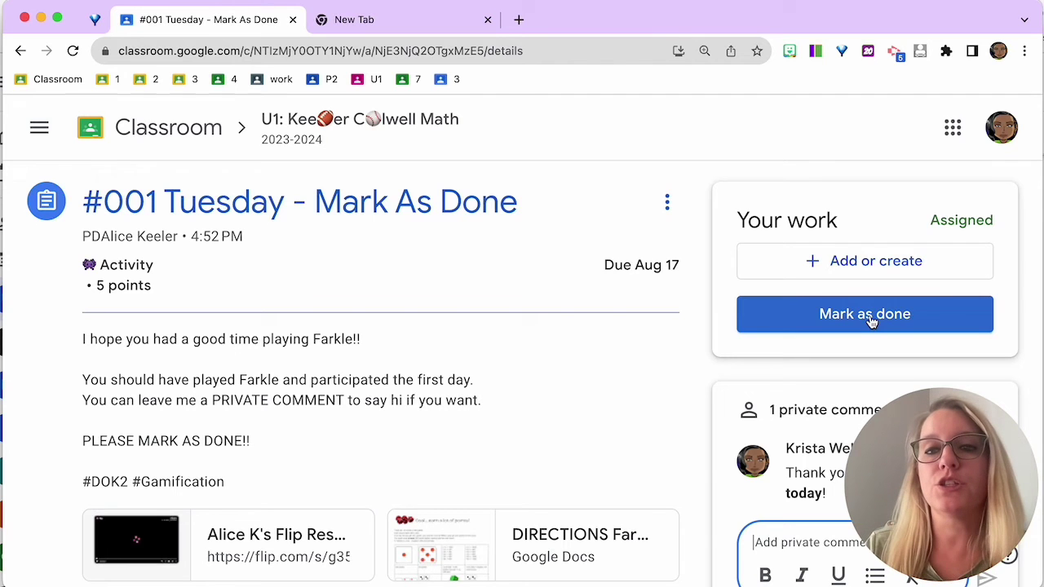
pyautogui.click(871, 318)
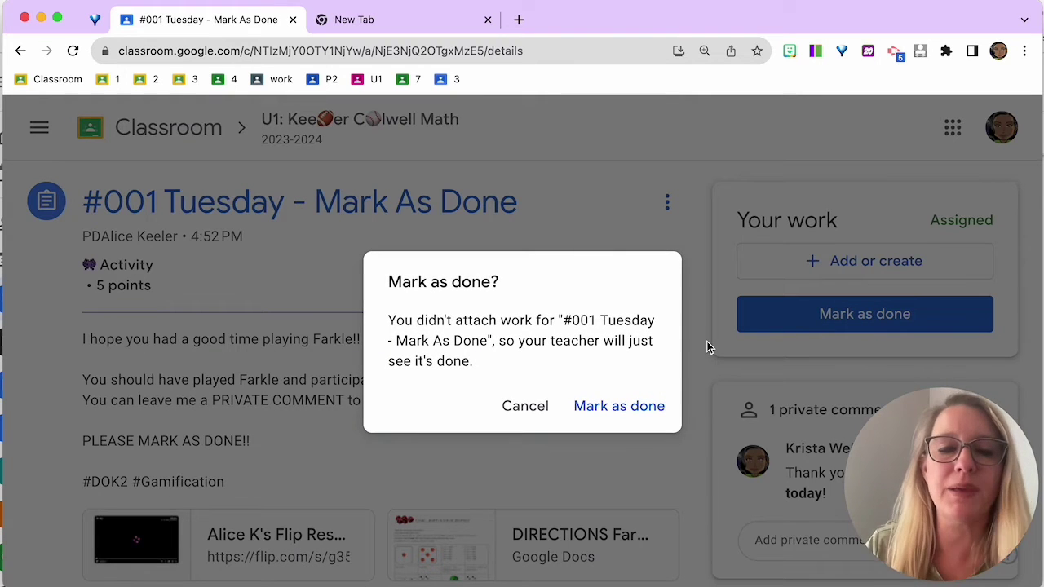
pyautogui.click(604, 408)
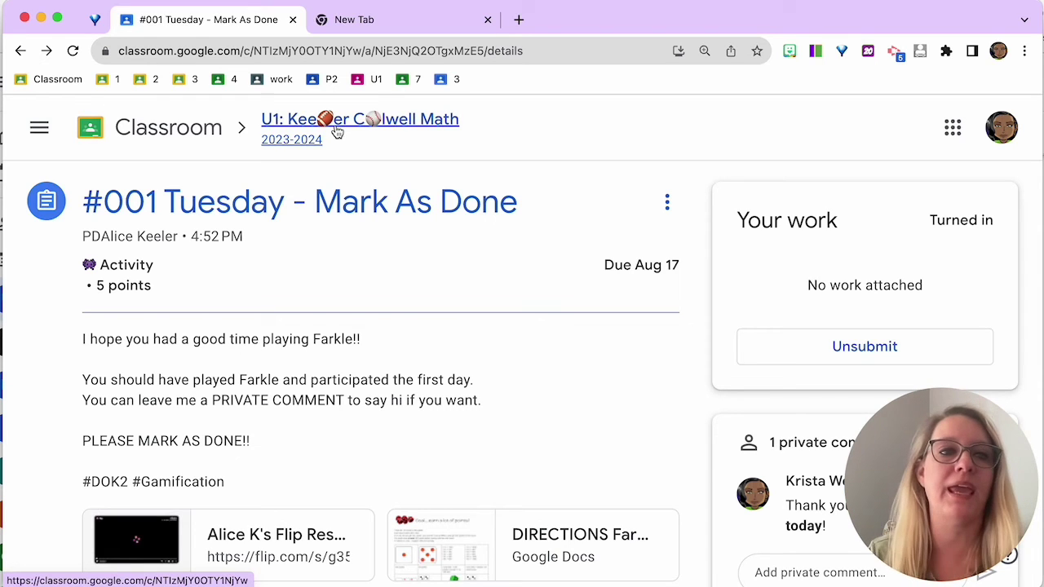
# Return from the assignment to the class's classwork list, and open the class stream to review the posted assignment there
pyautogui.click(20, 52)
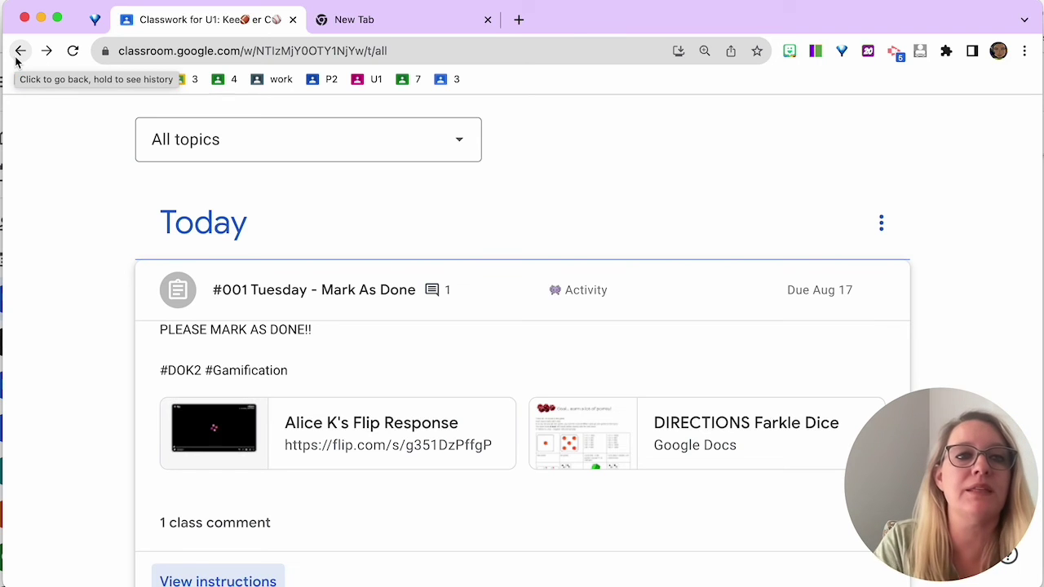
pyautogui.scroll(2, 278, 204)
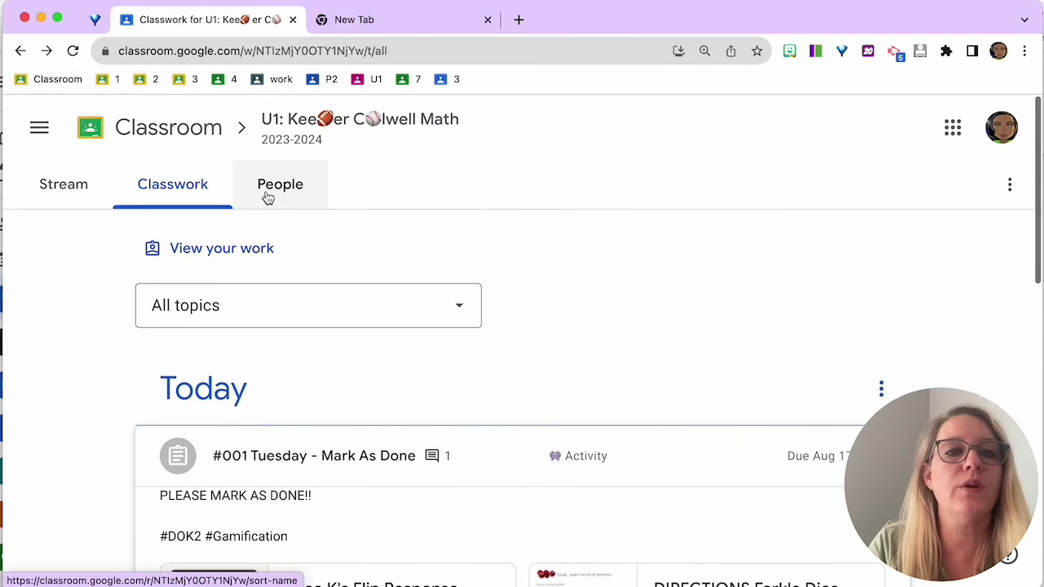
pyautogui.click(367, 123)
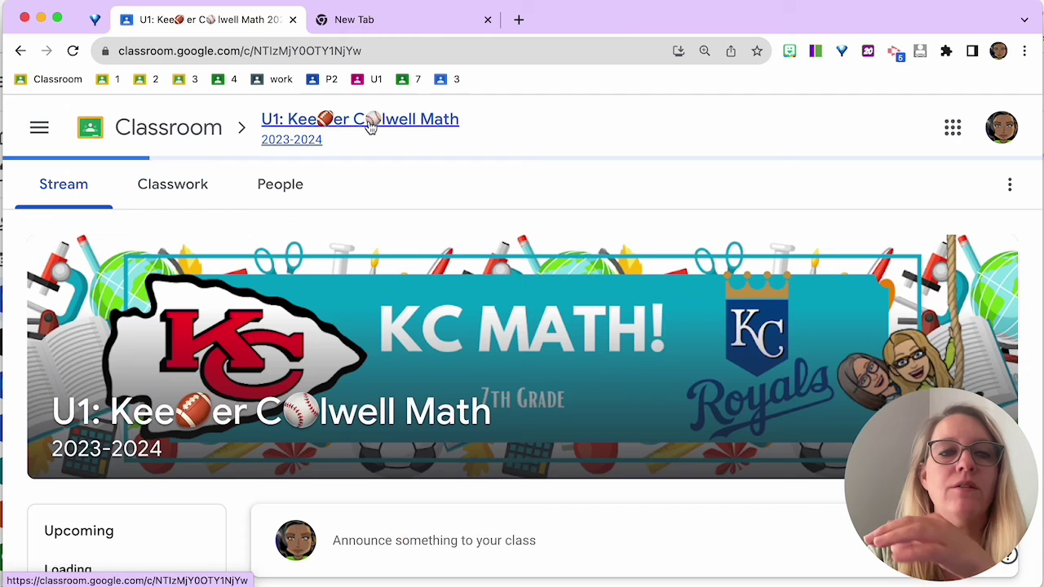
pyautogui.scroll(-5, 521, 374)
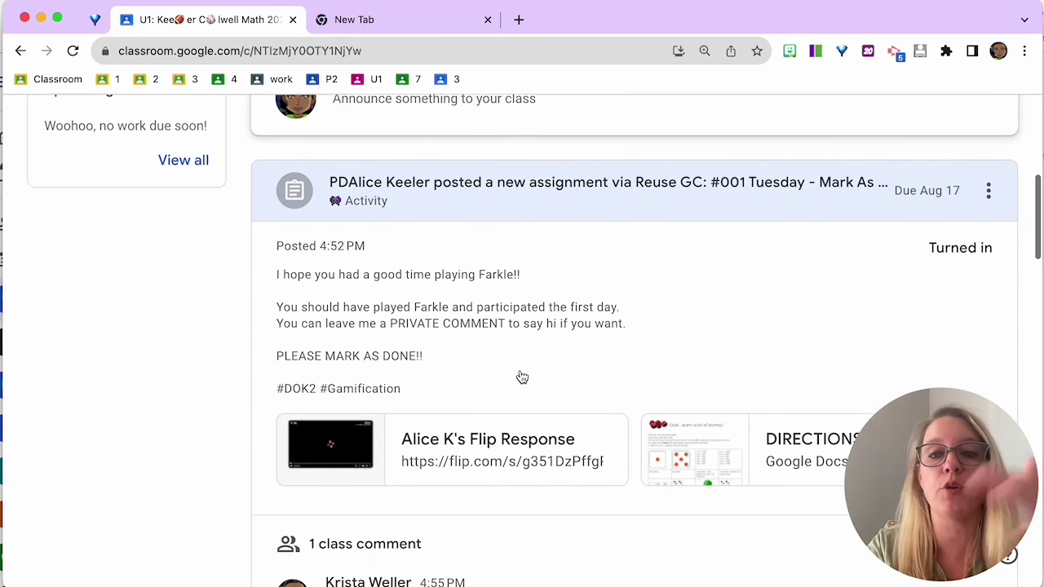
pyautogui.scroll(3, 522, 376)
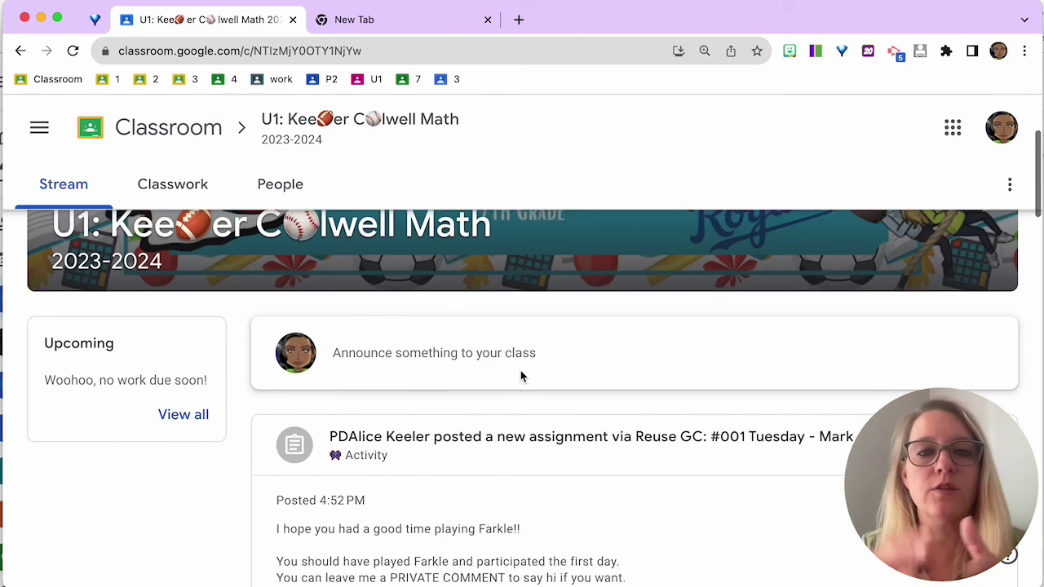